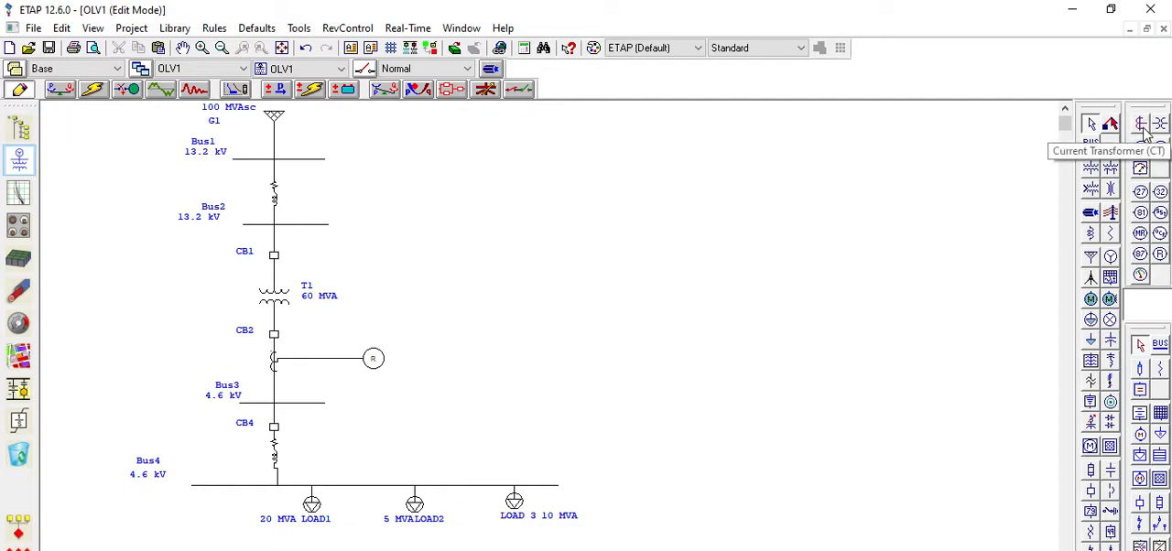
# Place a current transformer and an overcurrent relay in the empty area away from the one-line network
pyautogui.click(1144, 133)
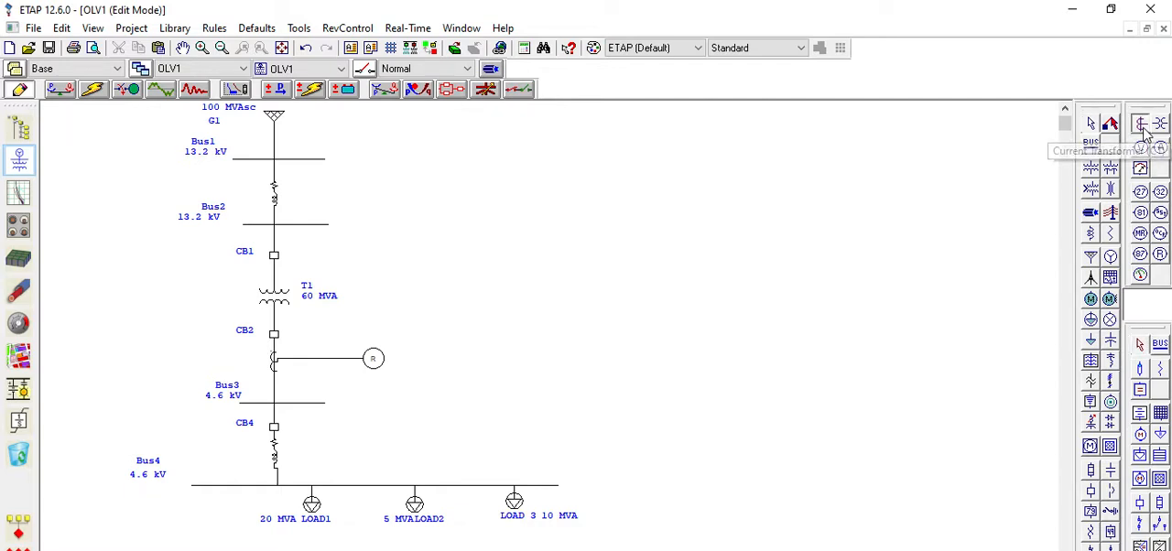
pyautogui.click(921, 188)
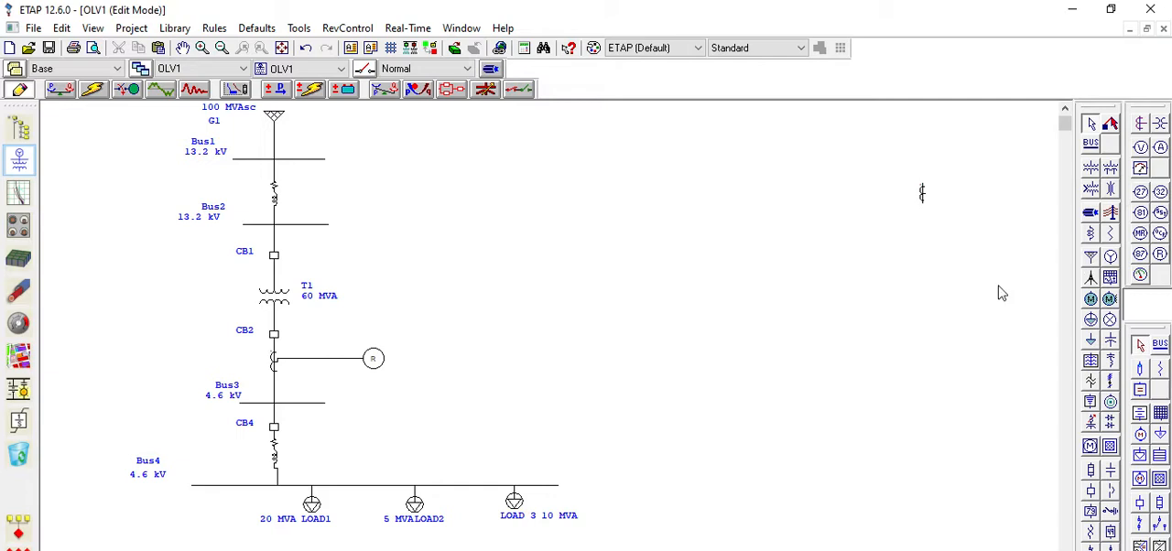
pyautogui.click(1162, 233)
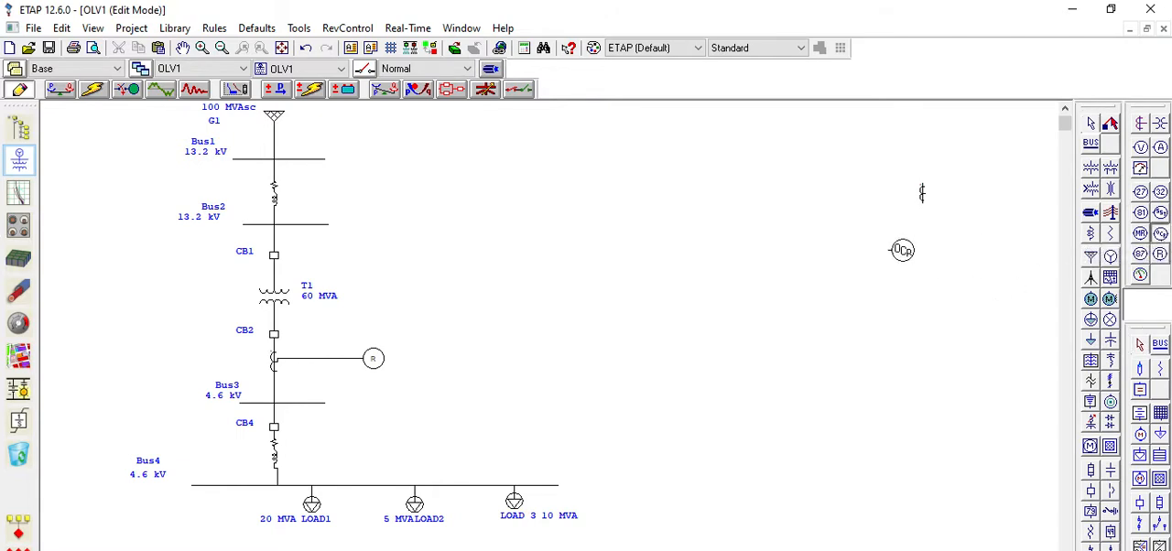
pyautogui.click(902, 250)
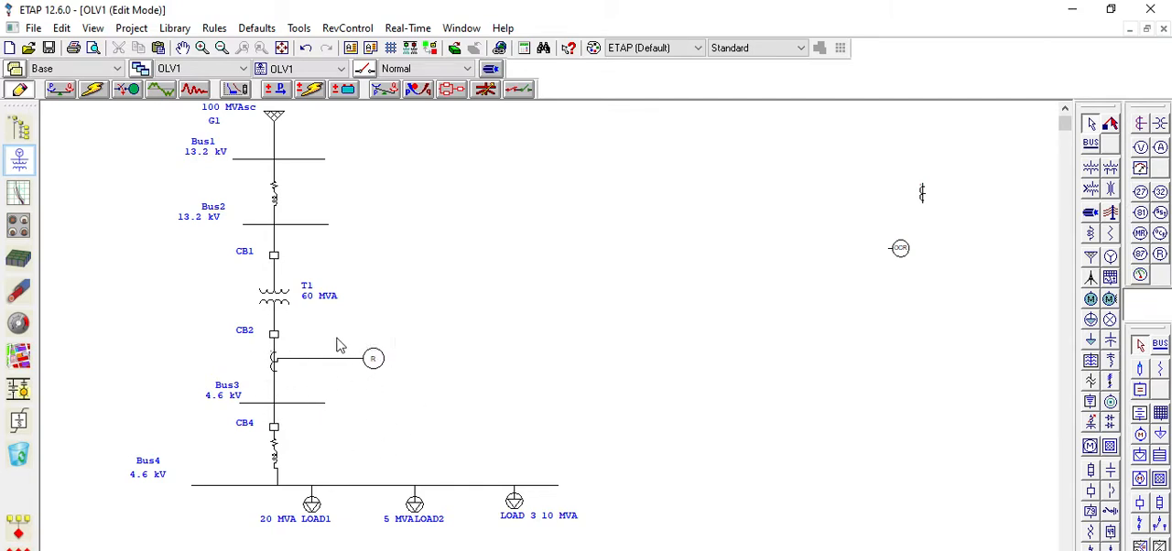
# Set circuit breaker CB1's continuous current rating to 2000 A and its cycle rating to 2
pyautogui.doubleClick(272, 259)
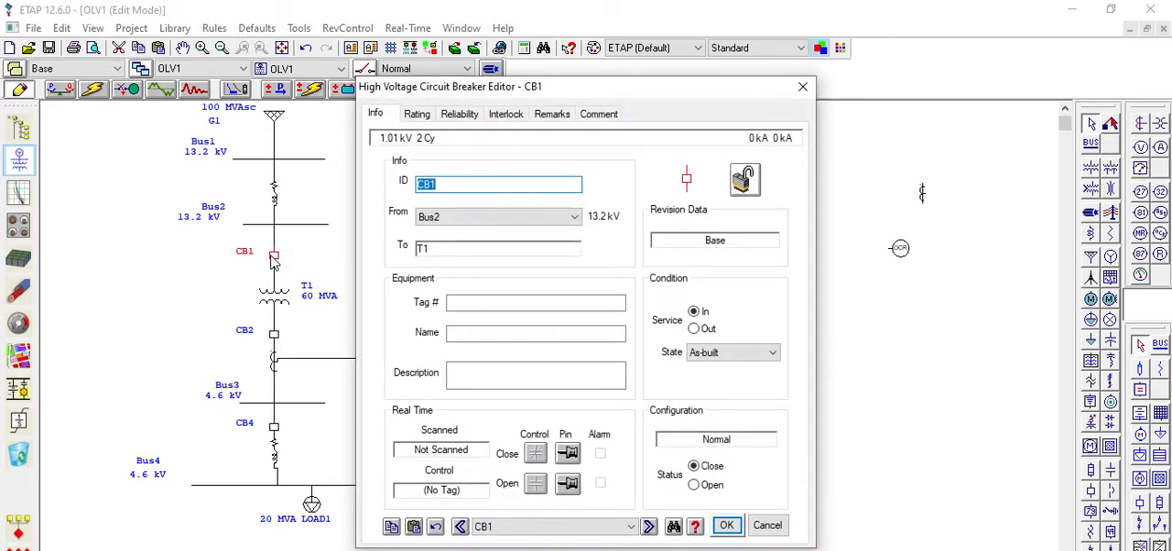
pyautogui.click(425, 120)
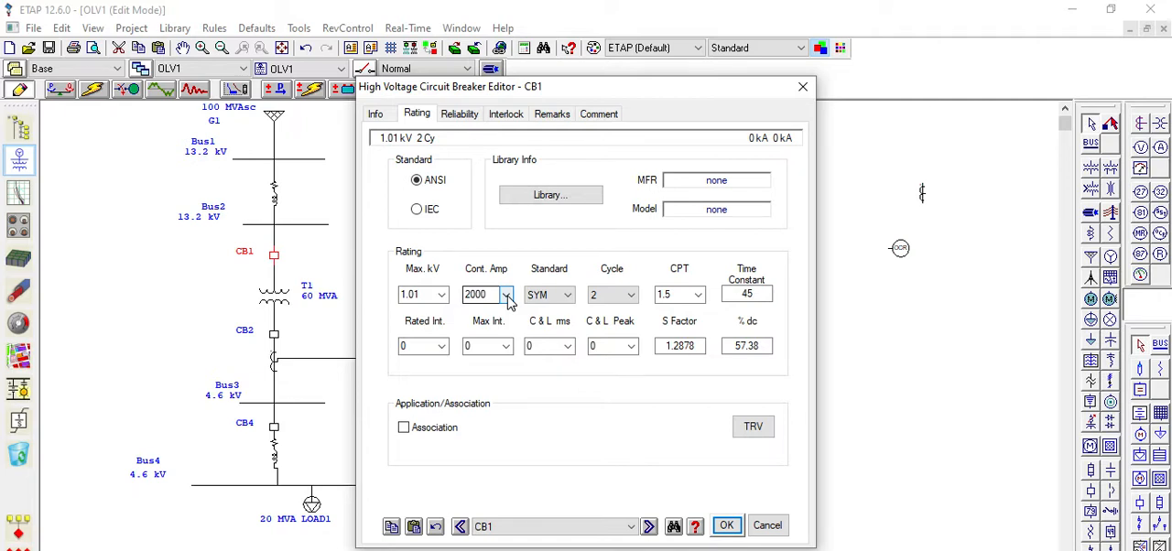
pyautogui.click(506, 295)
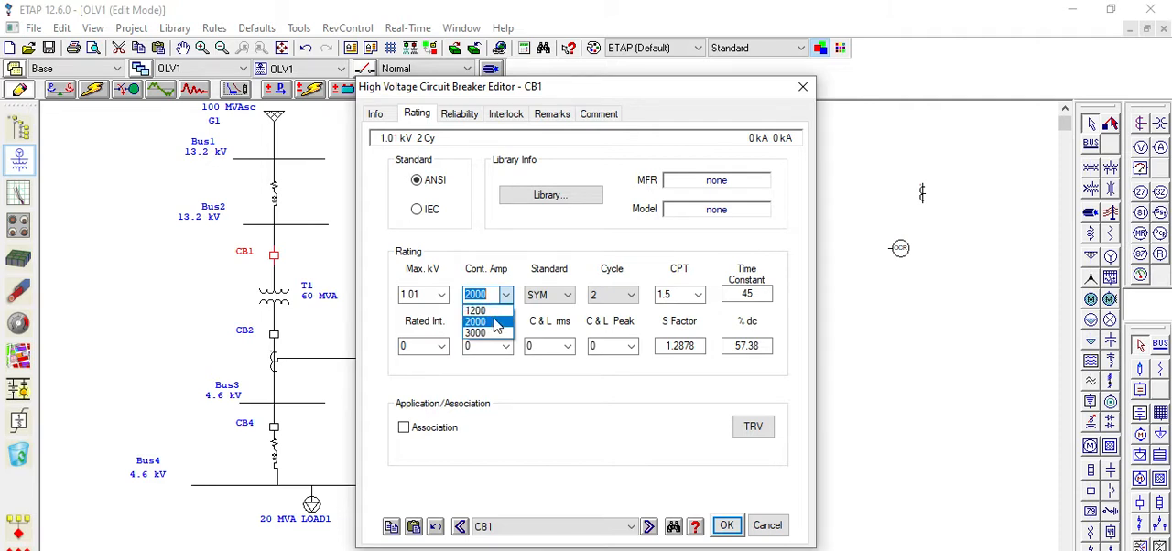
pyautogui.click(497, 327)
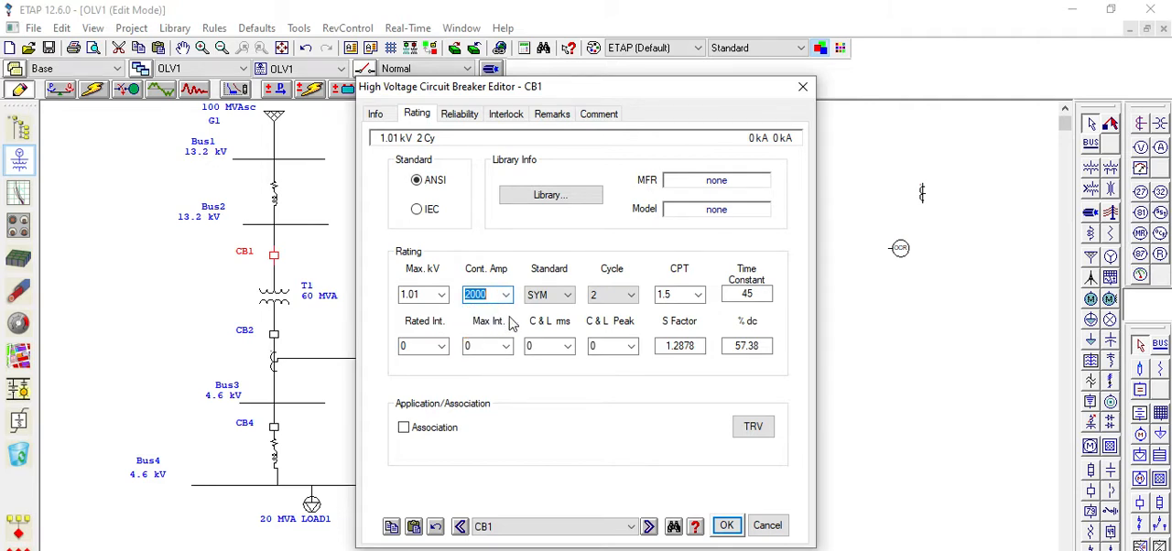
pyautogui.click(630, 301)
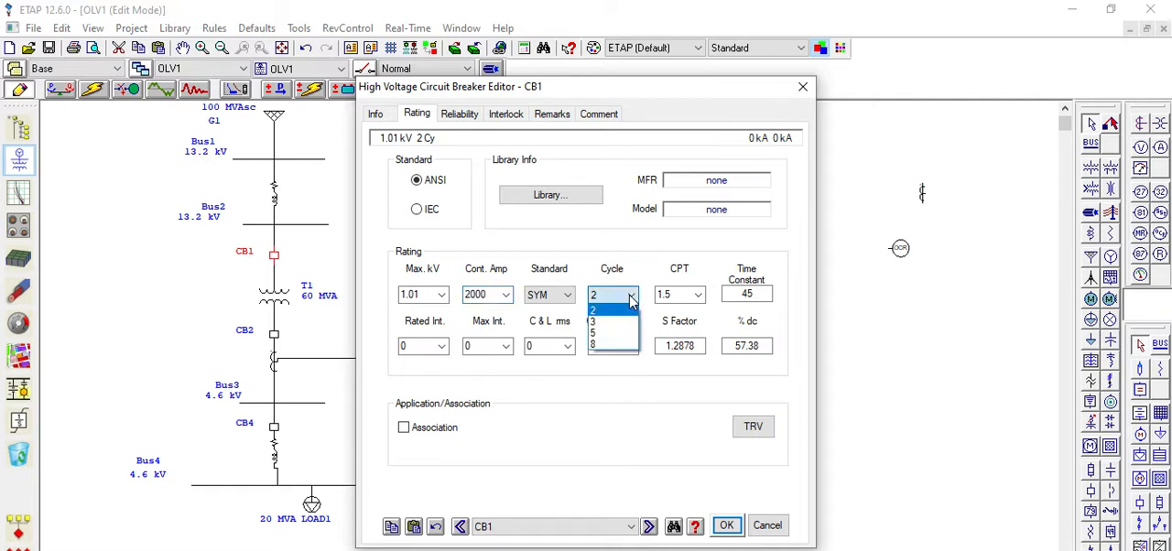
pyautogui.click(628, 314)
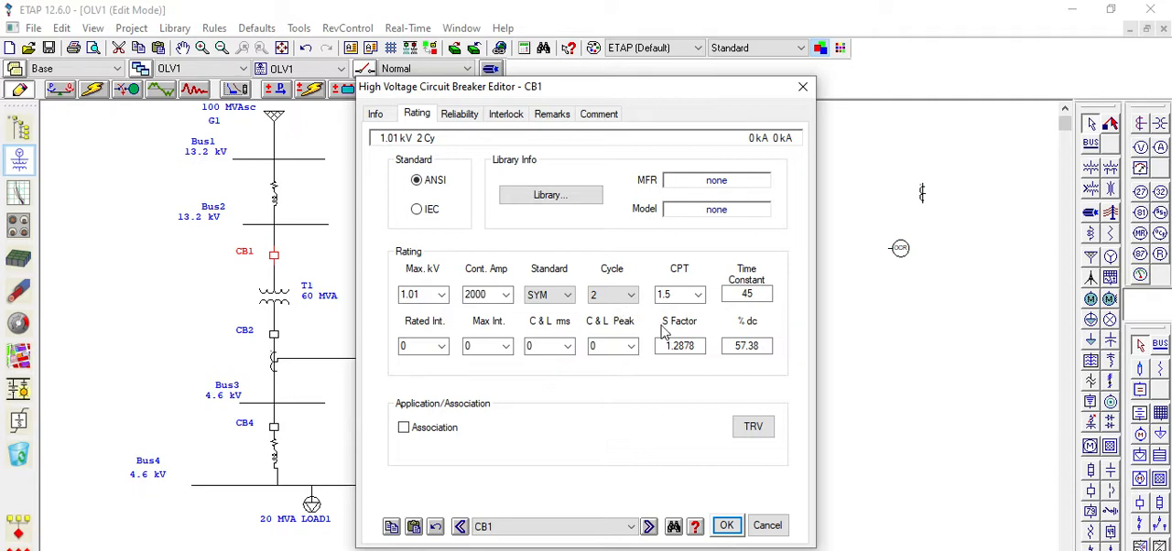
pyautogui.click(726, 525)
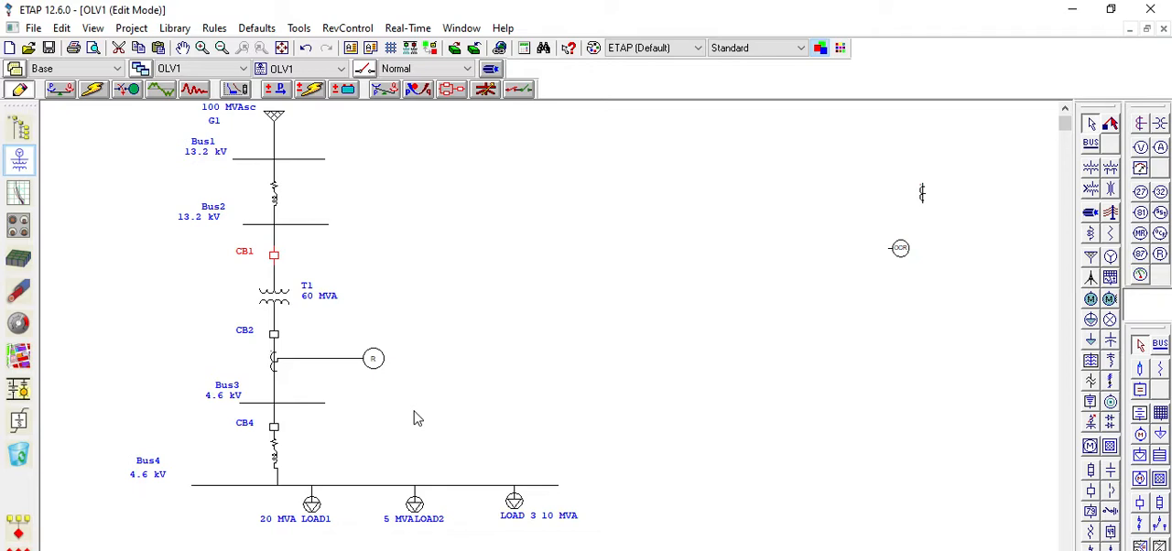
# Examine the general data of the OC Relay and the rating data of current transformer CT.F
pyautogui.doubleClick(375, 361)
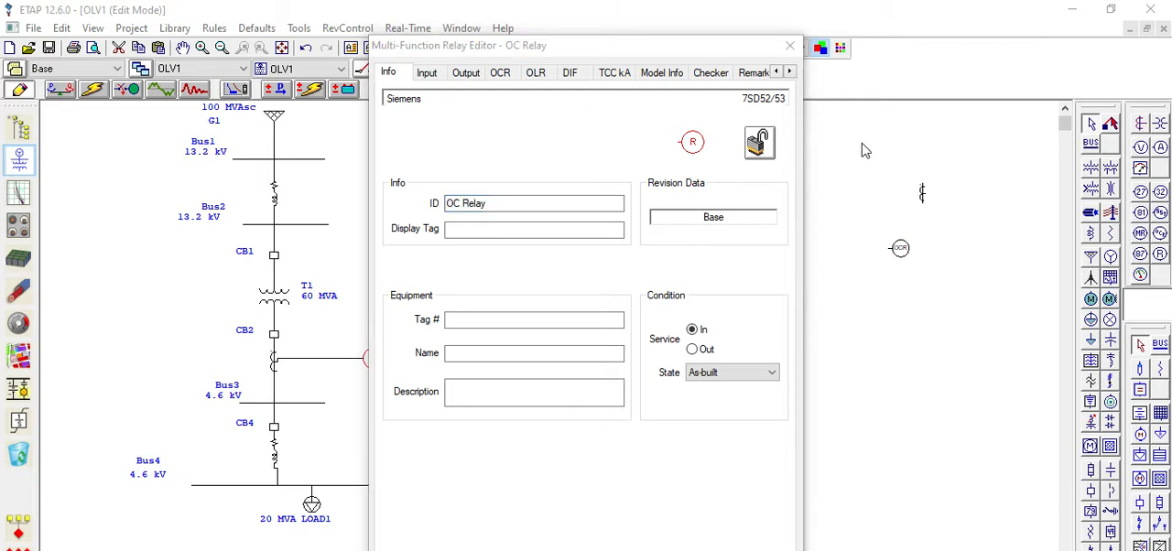
pyautogui.click(789, 45)
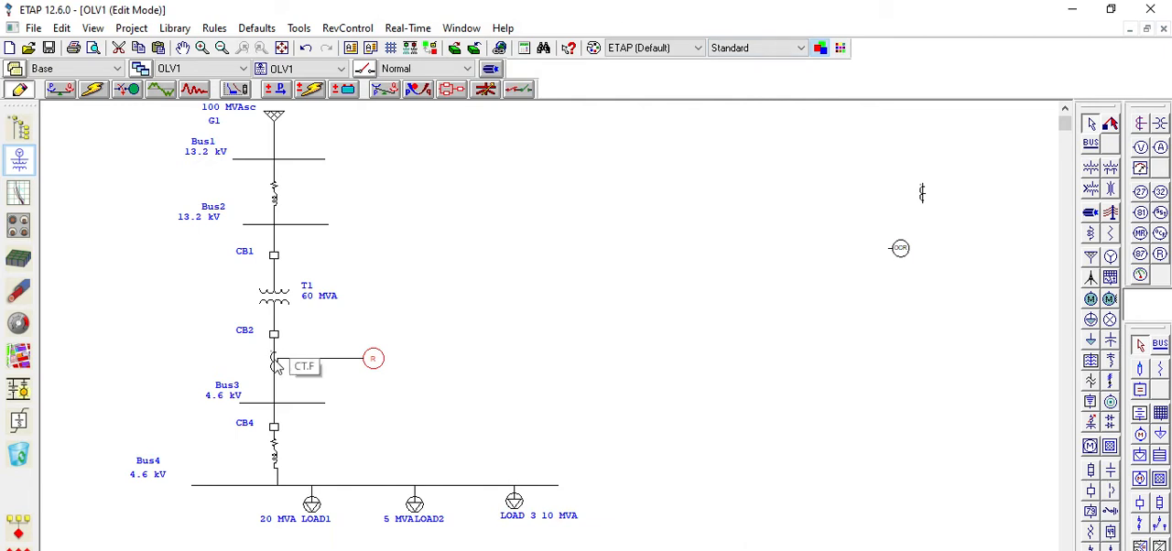
pyautogui.doubleClick(278, 364)
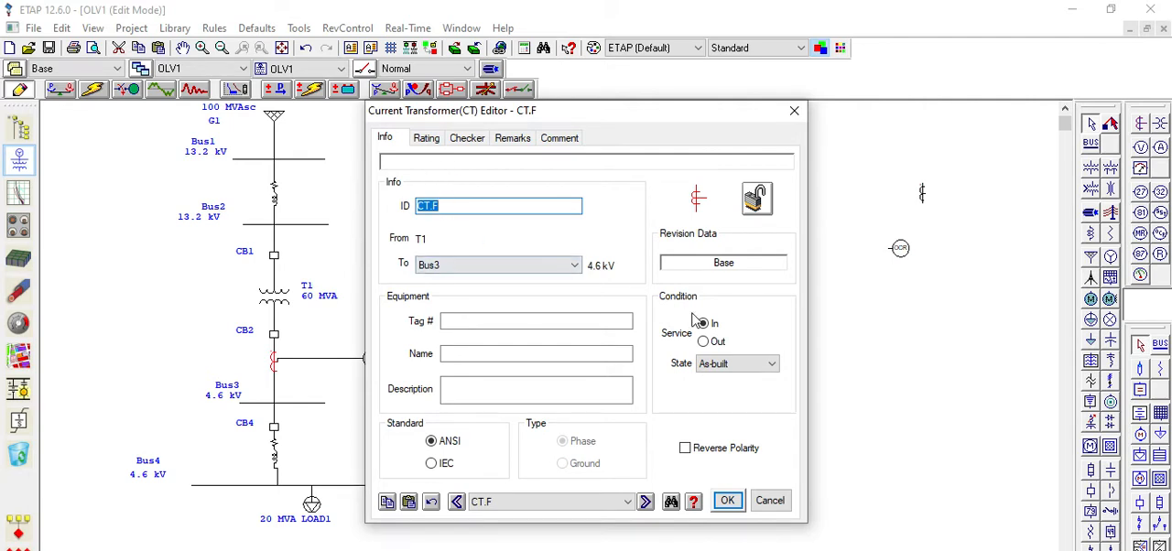
pyautogui.click(424, 137)
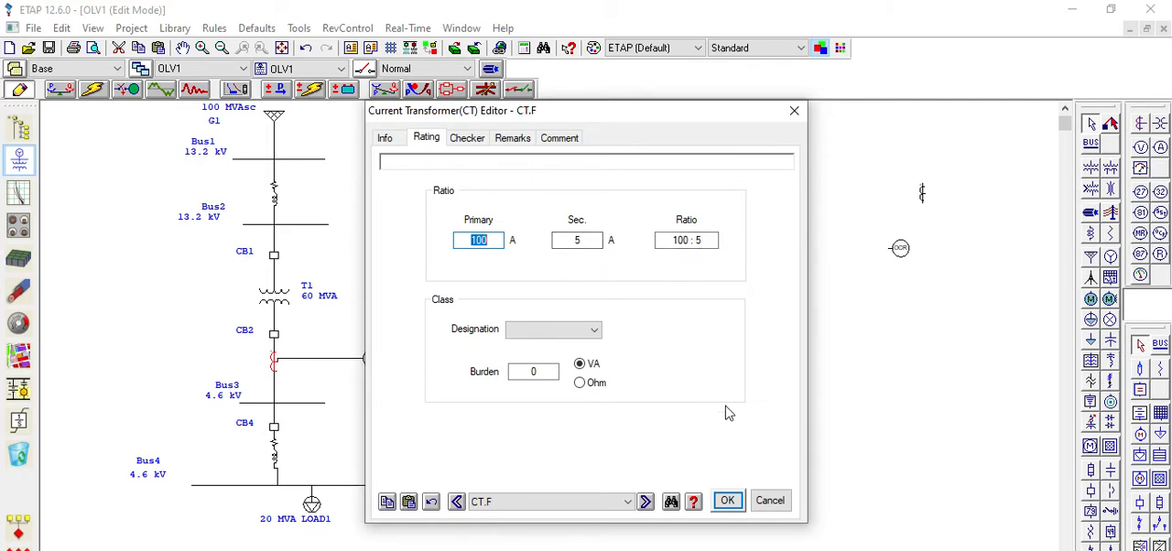
pyautogui.click(728, 501)
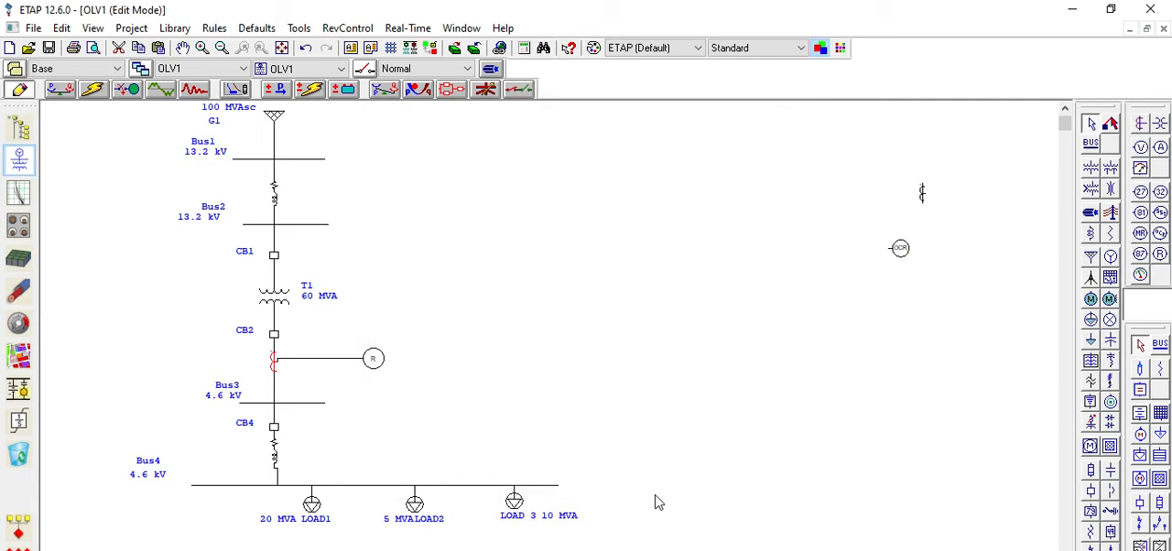
# Examine the OC Relay's current transformer input assignments and its output interlocks with the circuit breakers
pyautogui.doubleClick(373, 361)
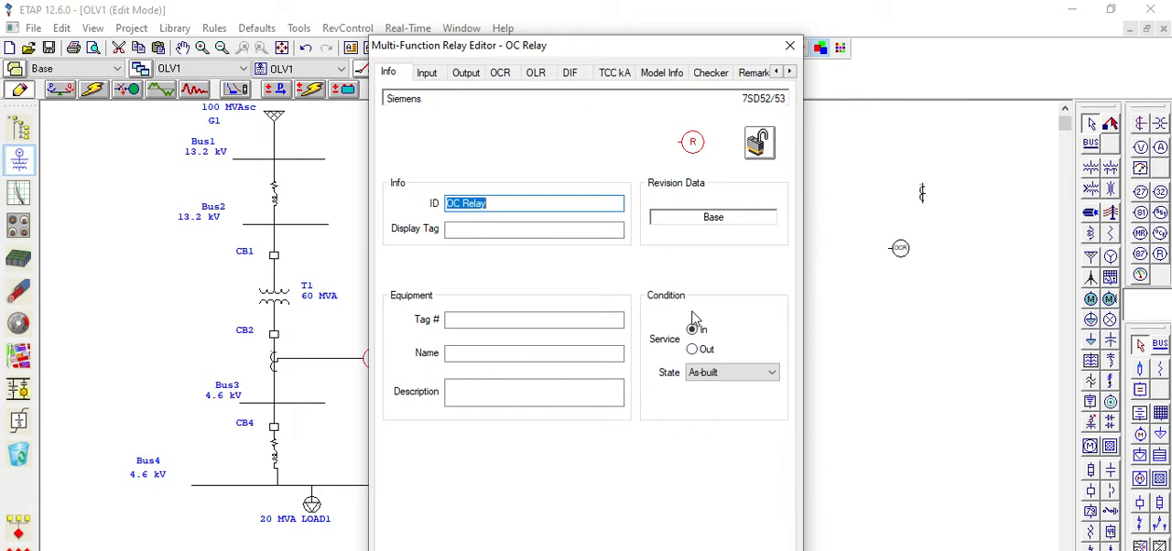
pyautogui.click(429, 76)
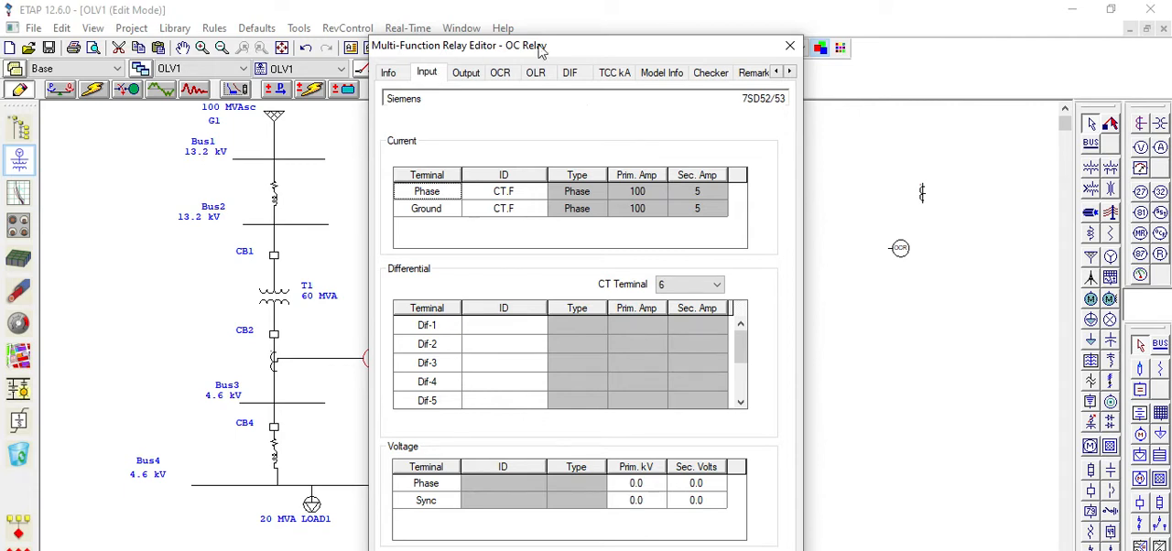
pyautogui.moveTo(566, 52); pyautogui.dragTo(712, 46)
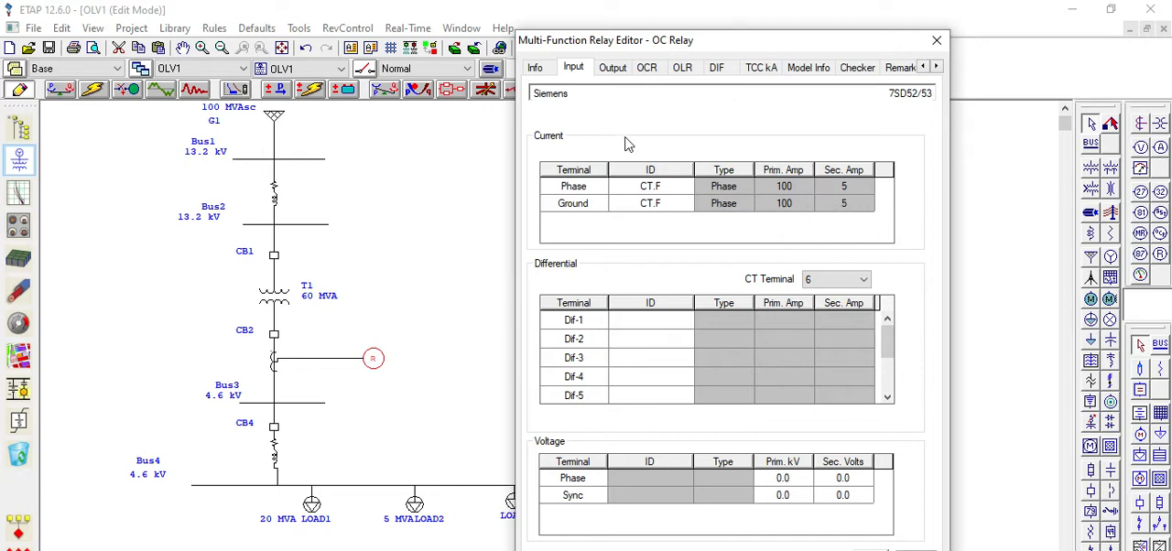
pyautogui.click(614, 69)
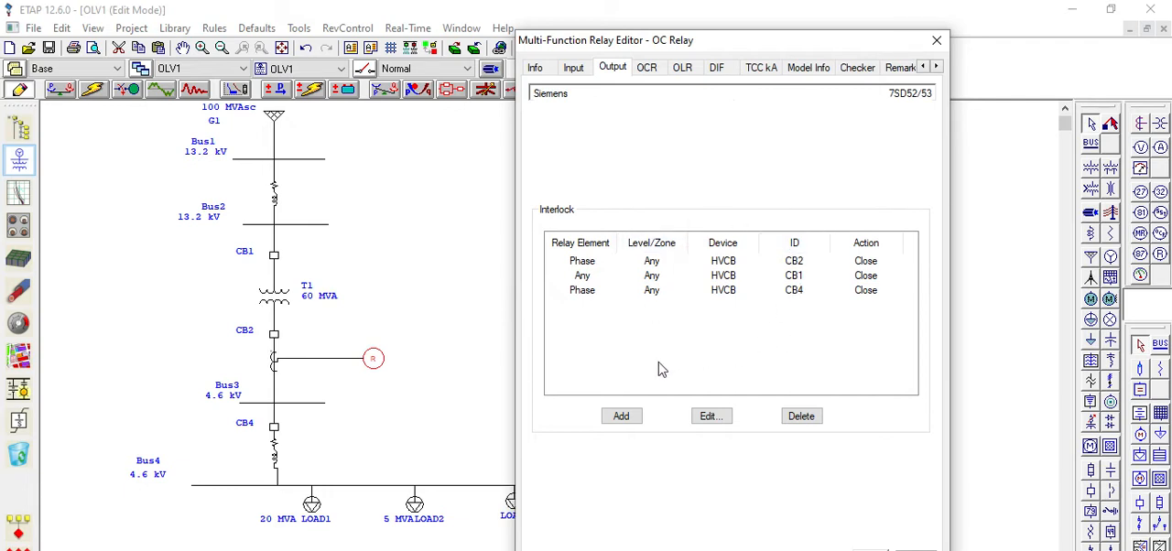
pyautogui.click(622, 416)
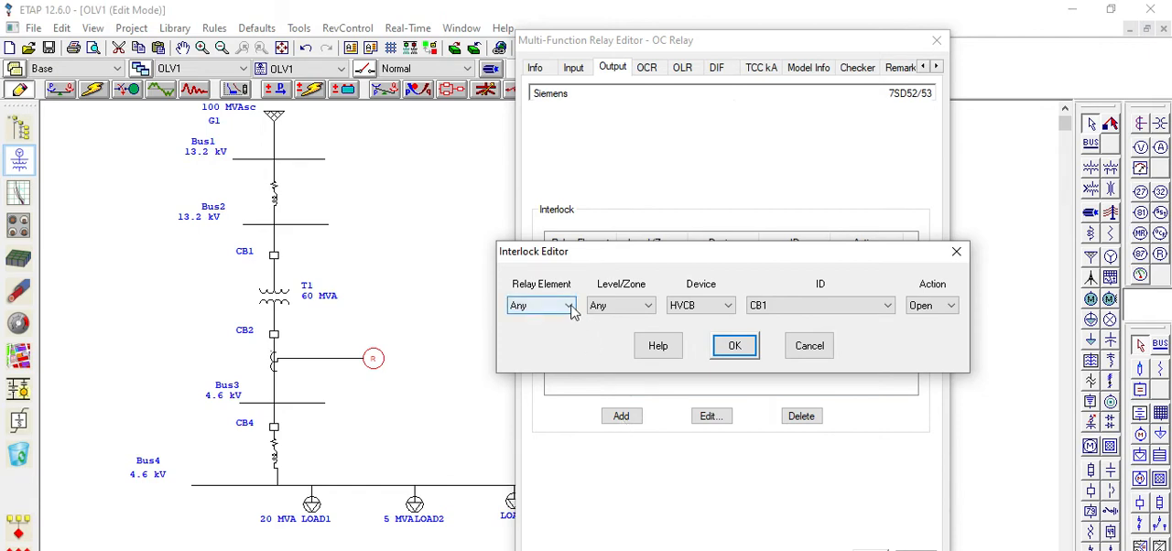
pyautogui.click(568, 306)
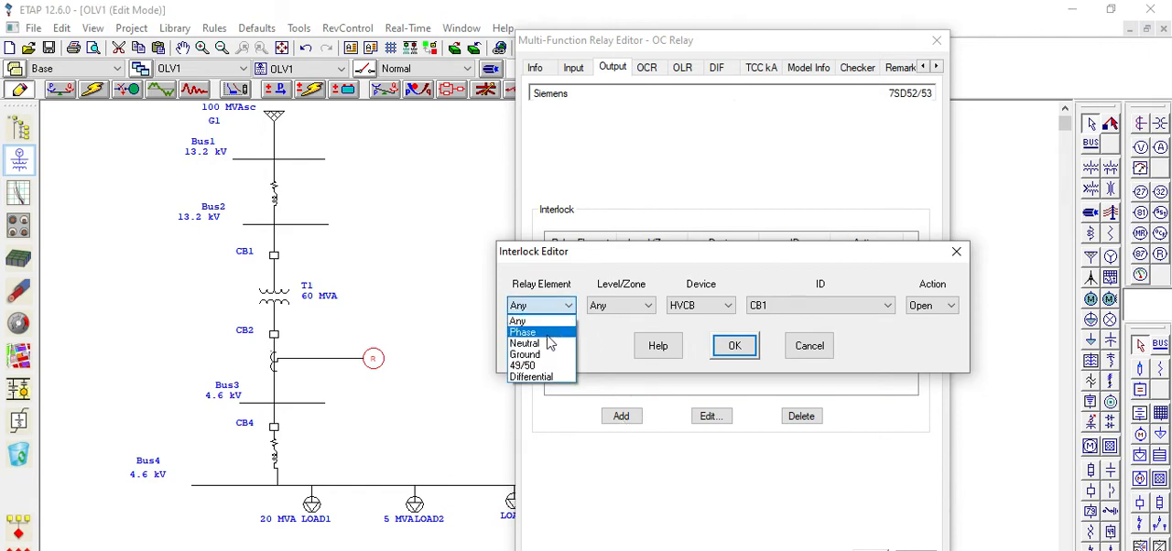
pyautogui.click(548, 335)
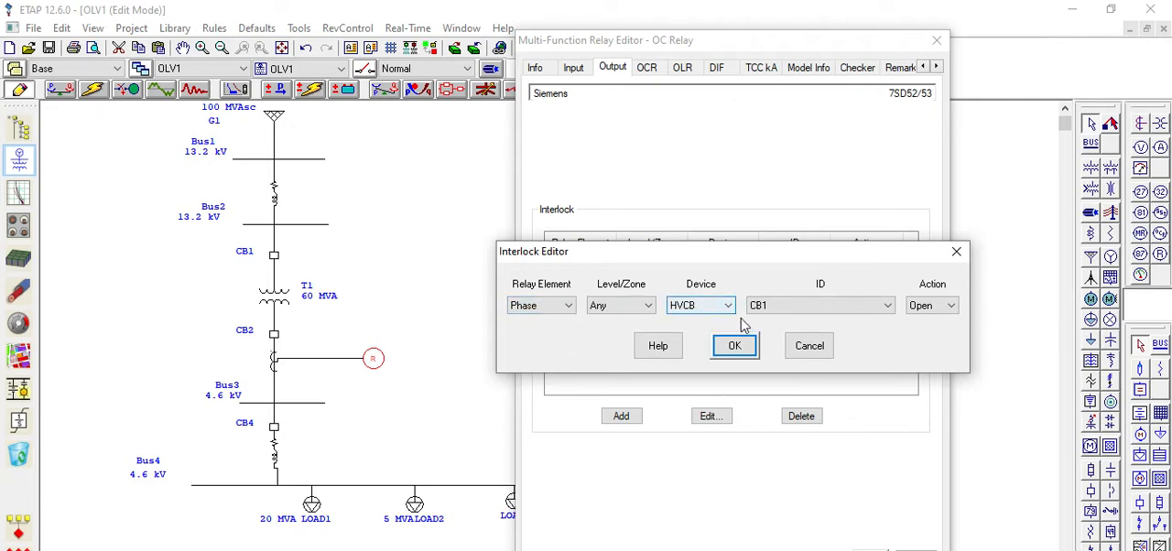
pyautogui.click(887, 307)
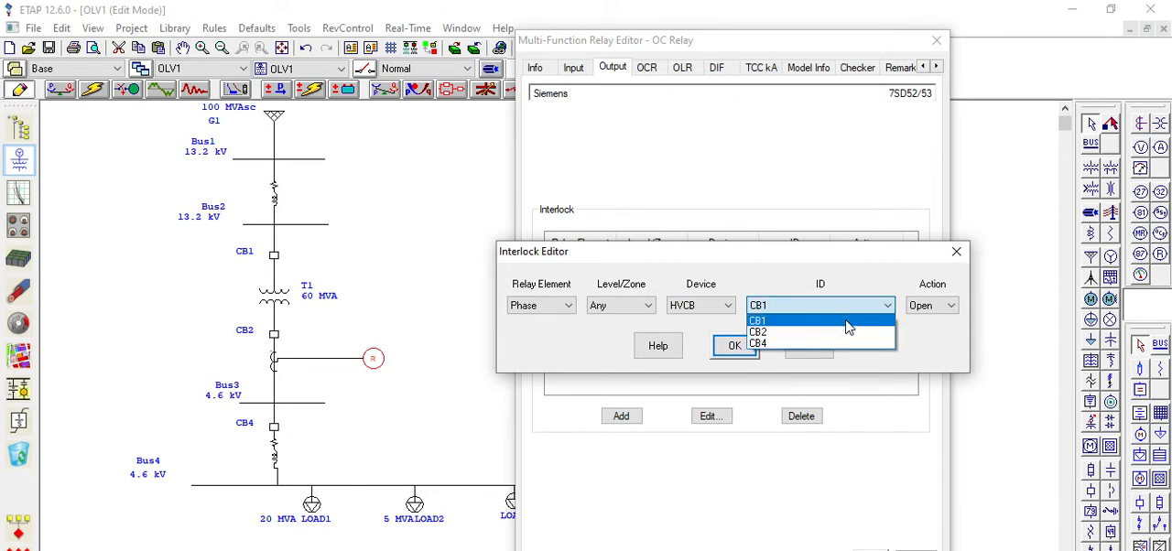
pyautogui.click(848, 322)
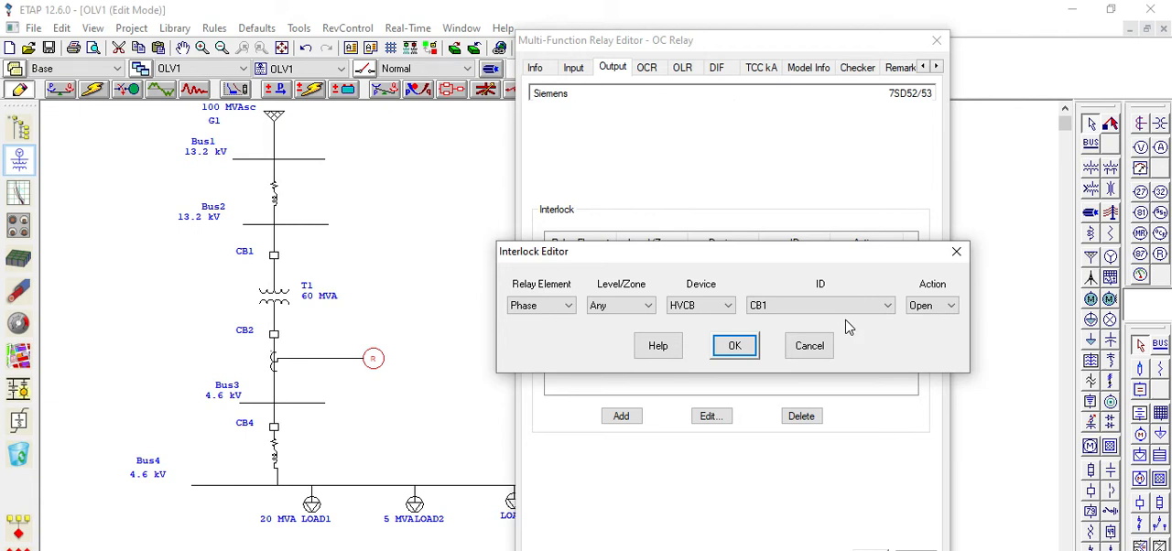
pyautogui.click(949, 307)
pyautogui.click(937, 331)
pyautogui.click(827, 352)
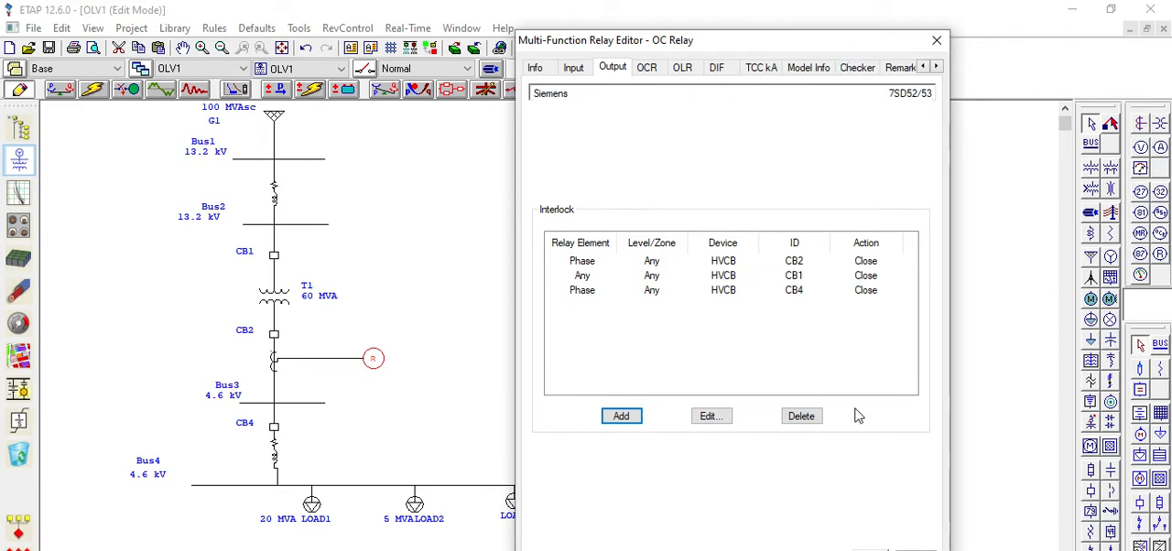
# Assign the Siemens 7SD52/53 model from the relay library to the OC Relay's overcurrent settings, filtering by the Overcurrent function
pyautogui.moveTo(793, 39); pyautogui.dragTo(736, 43)
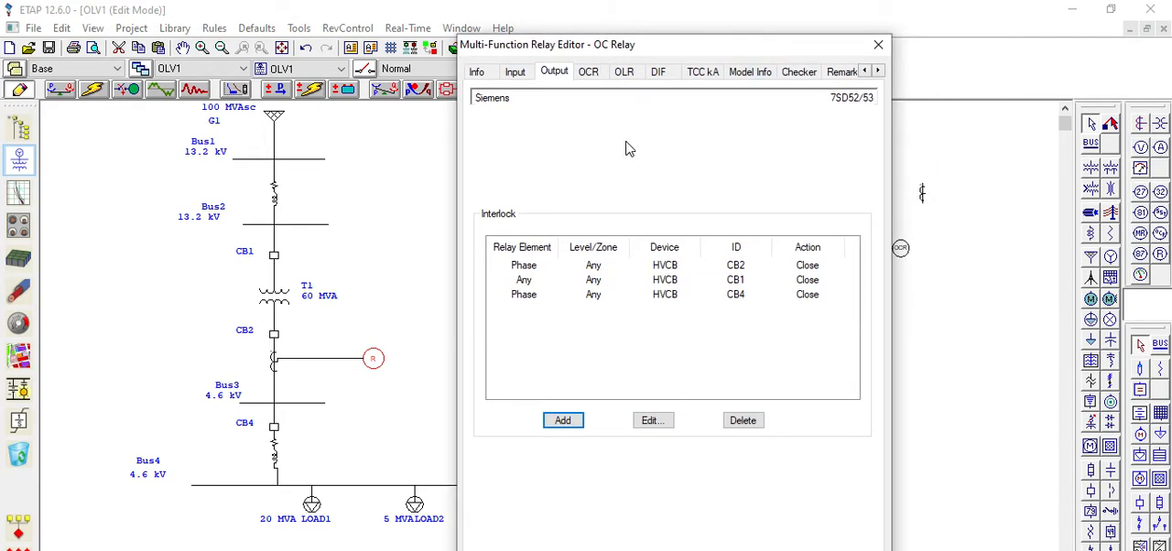
pyautogui.click(591, 73)
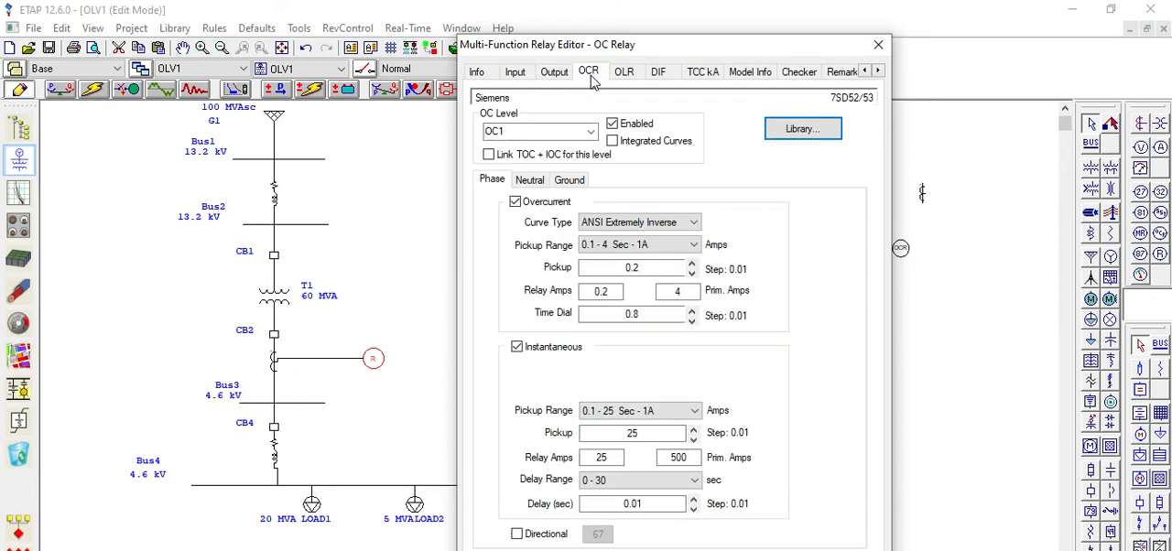
pyautogui.click(802, 131)
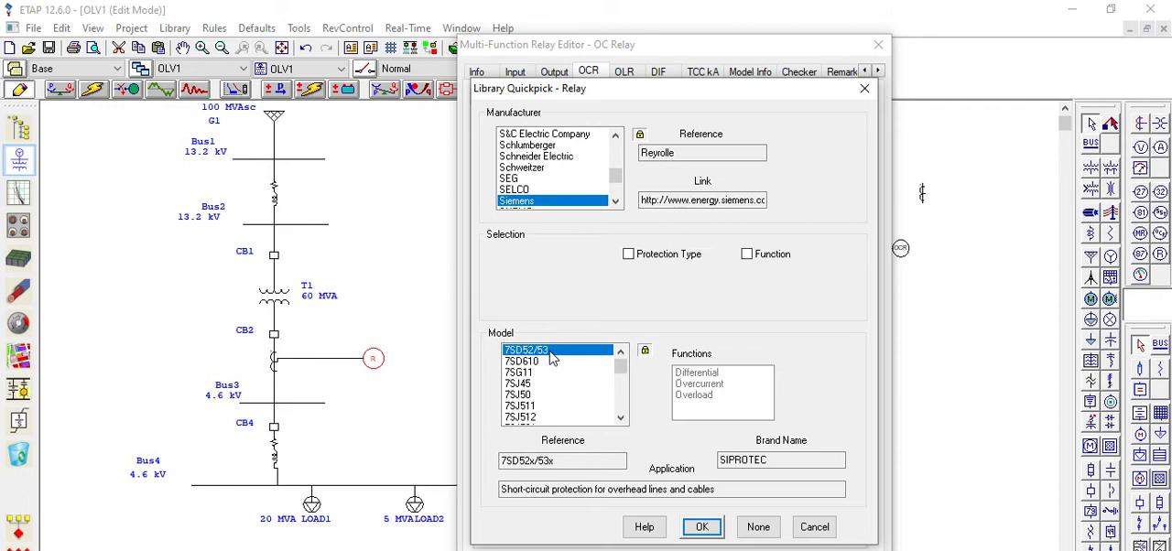
pyautogui.click(746, 256)
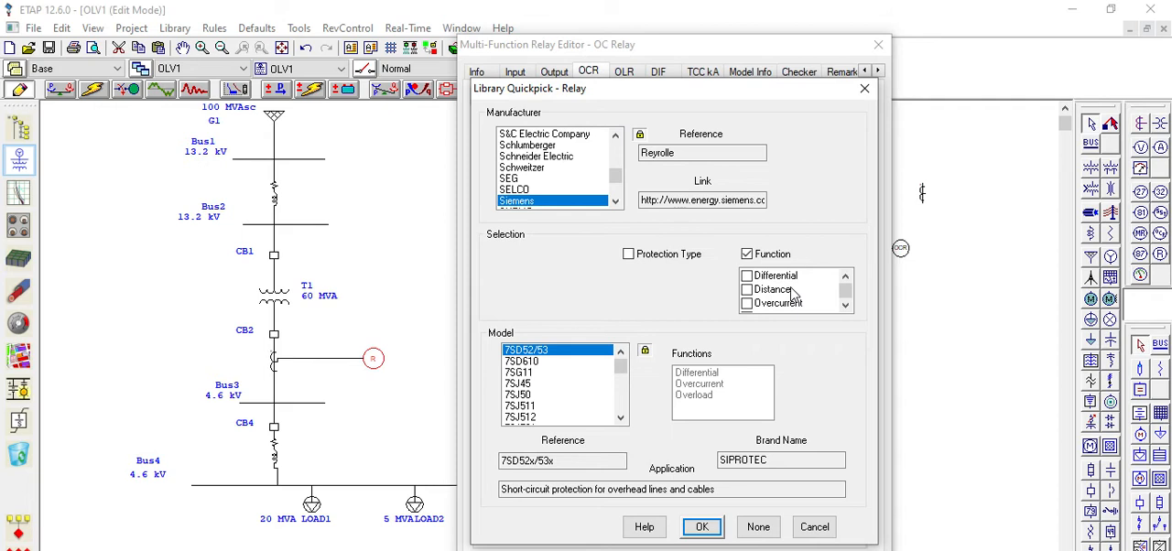
pyautogui.click(747, 305)
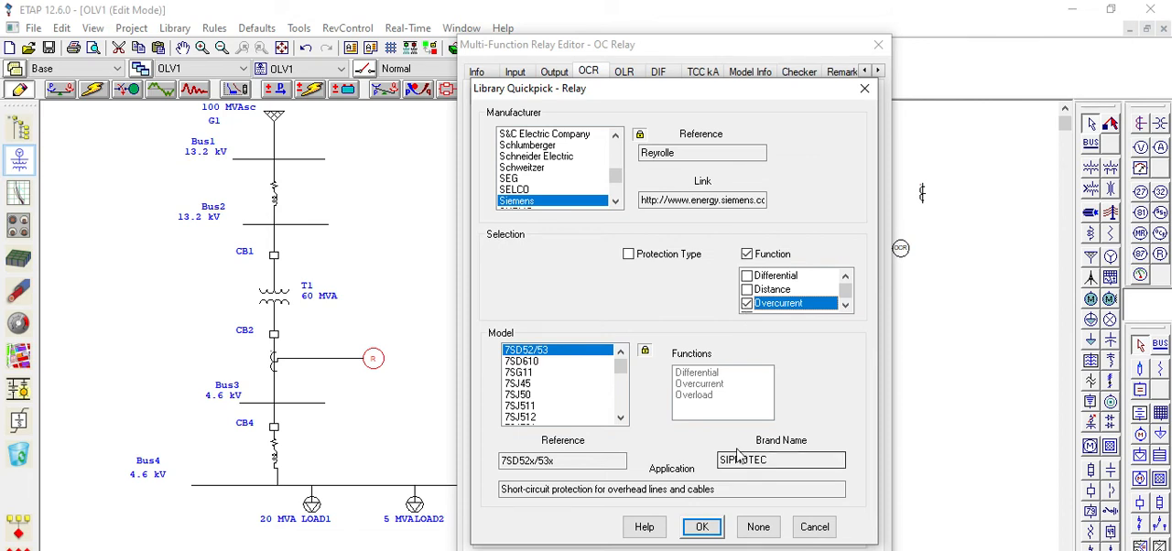
pyautogui.click(702, 528)
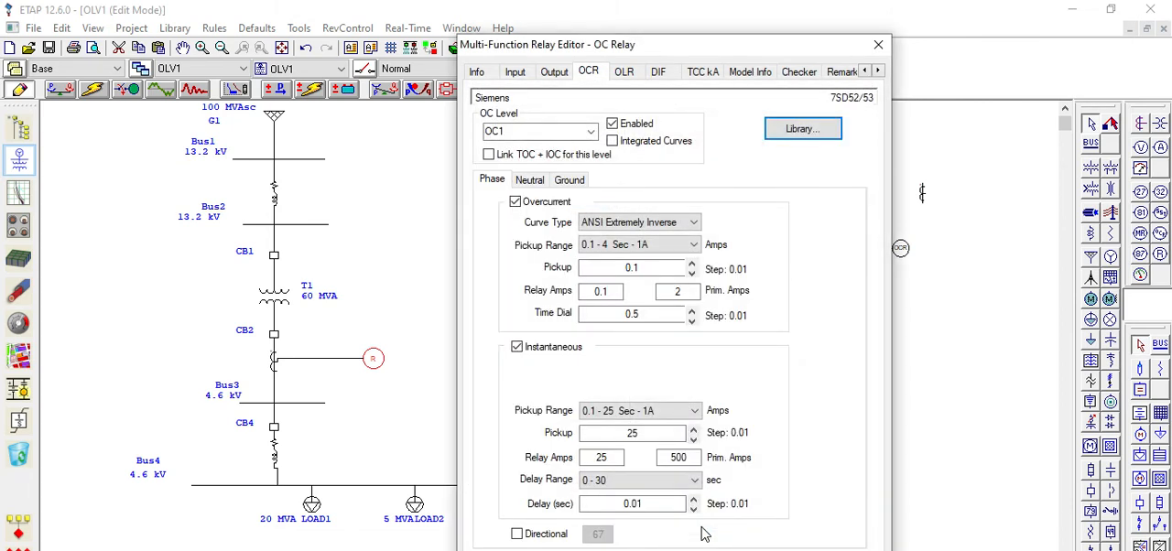
# Keep the OC Relay's phase overcurrent pickup at 0.1 and time dial at 0.5, and accept the relay settings
pyautogui.click(644, 265)
pyautogui.click(643, 314)
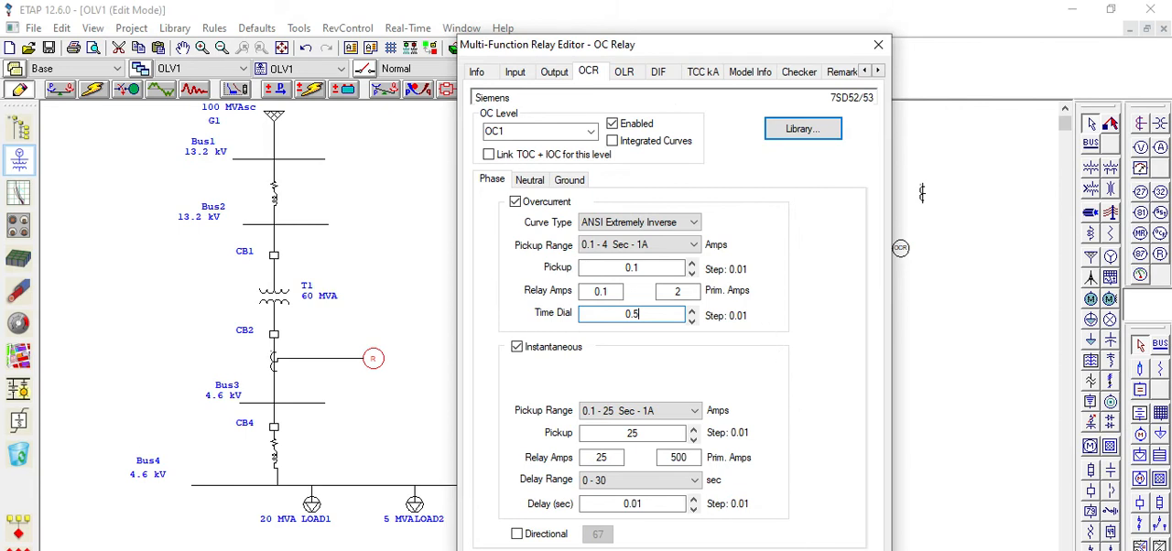
pyautogui.press('Return')
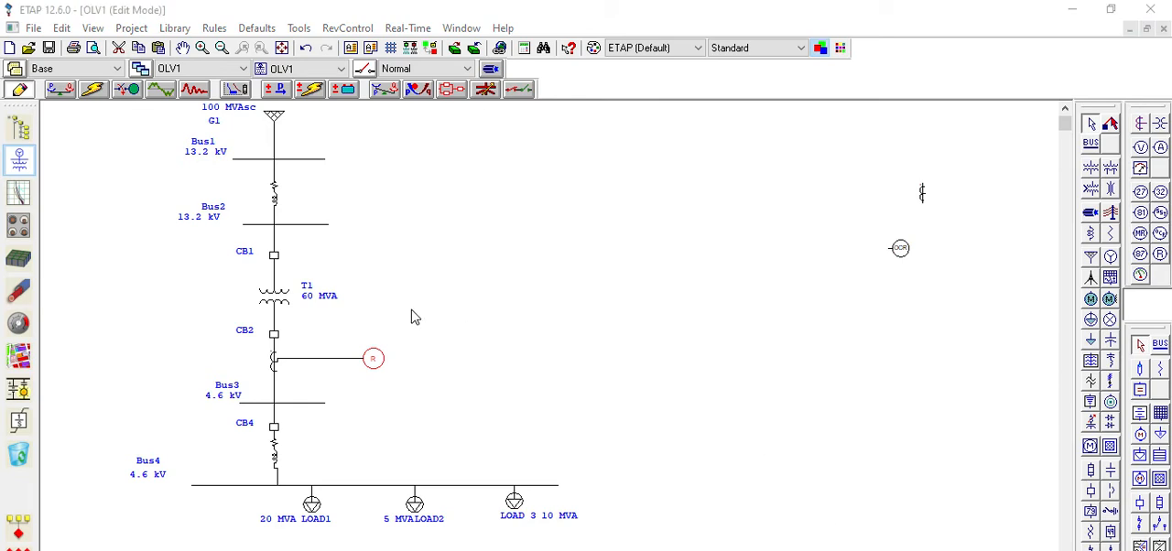
# Switch to Star protective device coordination and insert a sequence-of-operation fault on the connector between Bus2 and CB1
pyautogui.click(235, 89)
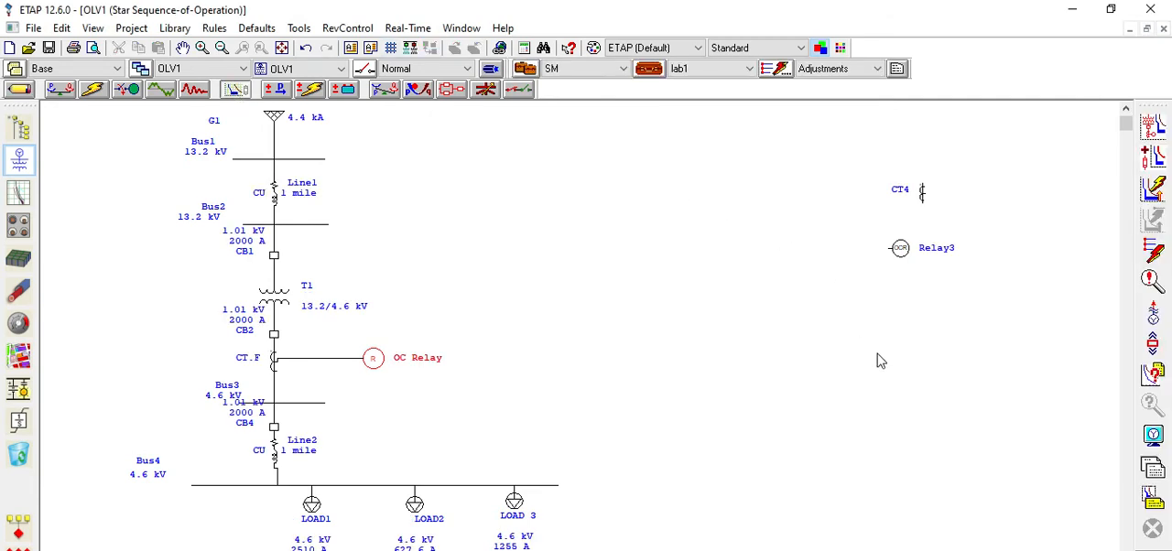
pyautogui.click(1150, 255)
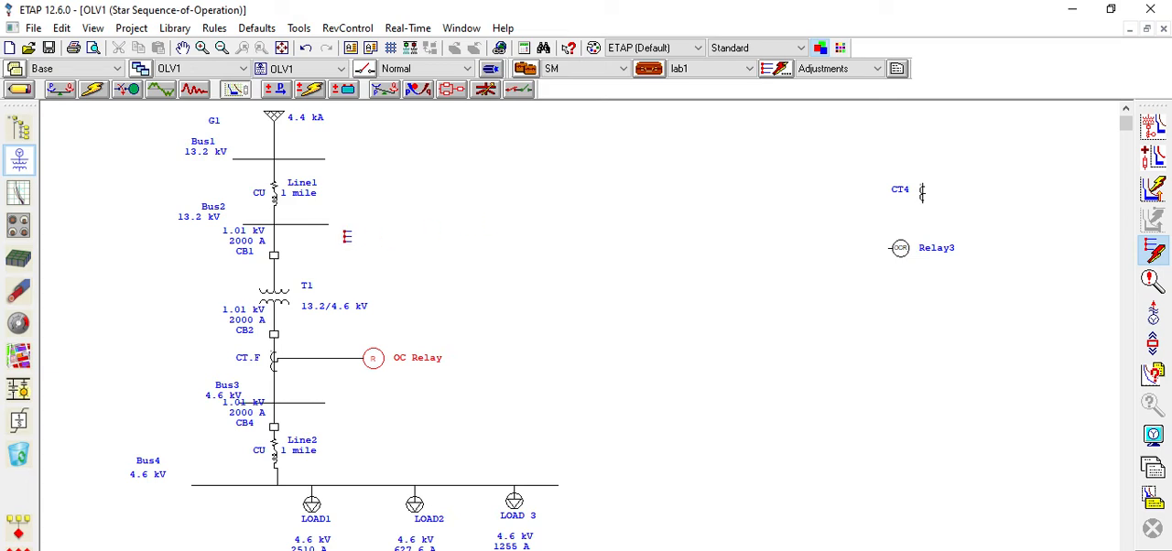
pyautogui.click(276, 220)
pyautogui.click(282, 229)
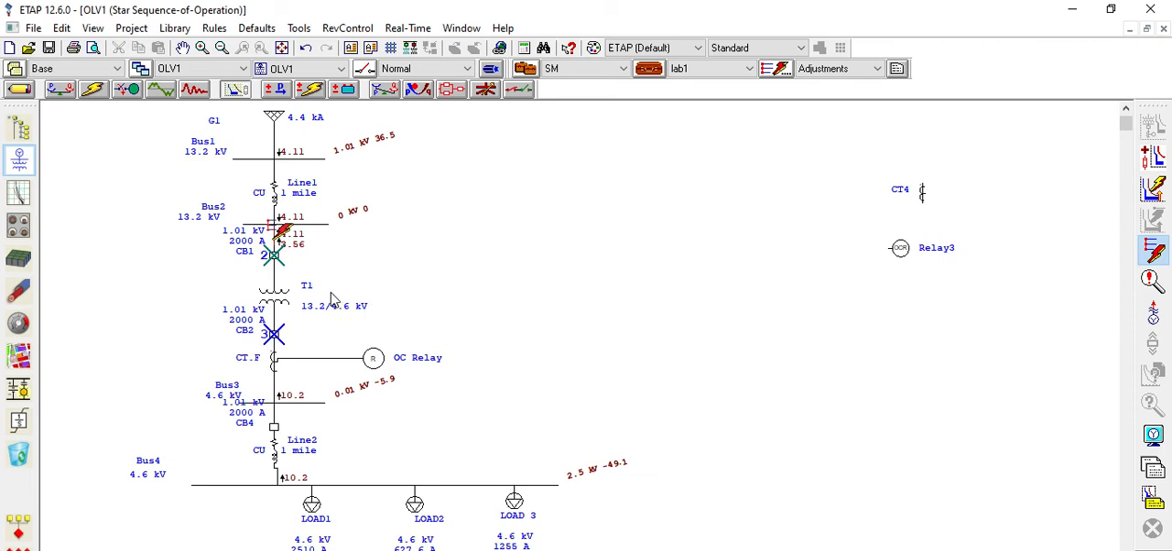
pyautogui.moveTo(281, 267)
pyautogui.moveTo(273, 332)
# Examine the results and AC display options of the Star study and close them
pyautogui.click(1152, 437)
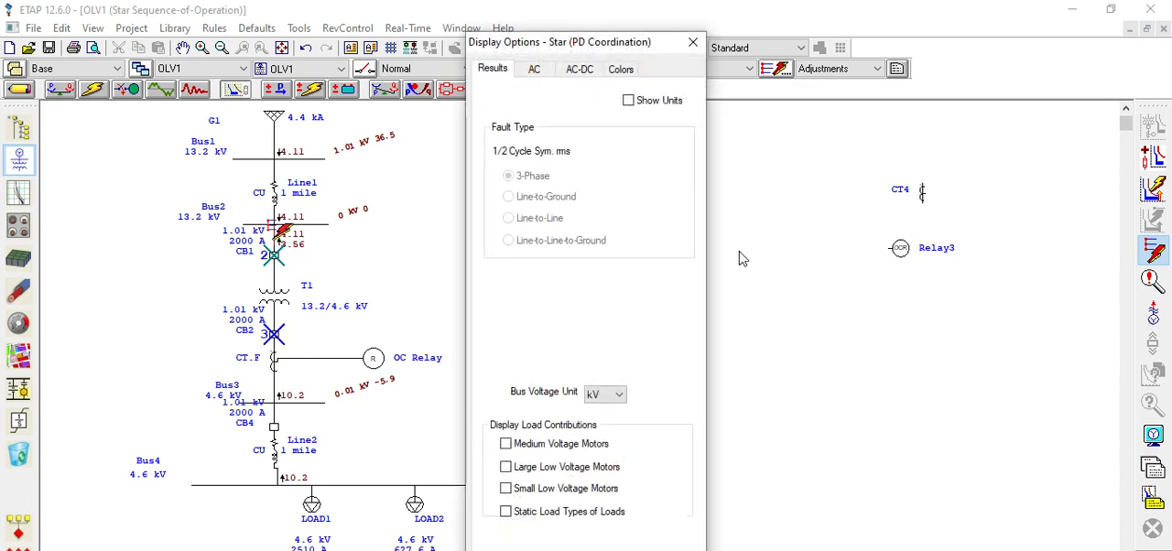
pyautogui.click(538, 70)
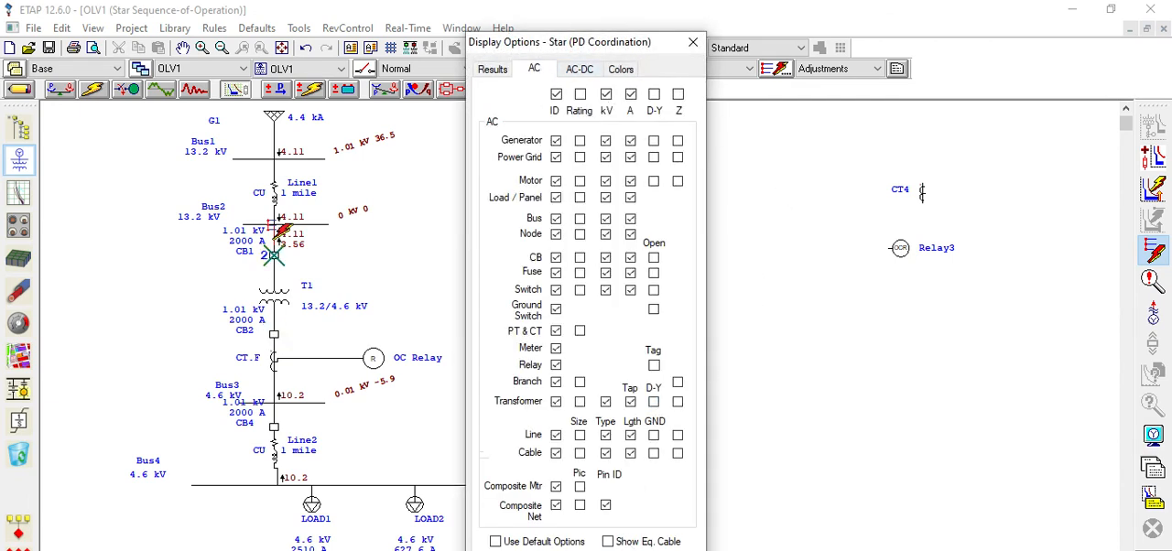
pyautogui.click(647, 550)
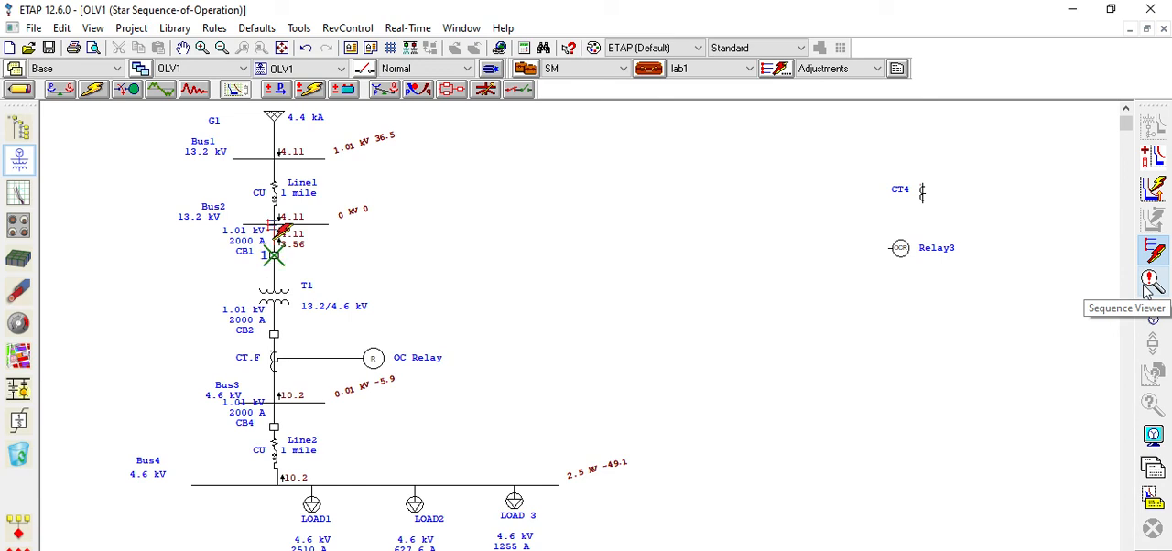
# Review the sequence-of-operation events for the fault between Bus2 and CB1, and close the event list
pyautogui.click(1150, 284)
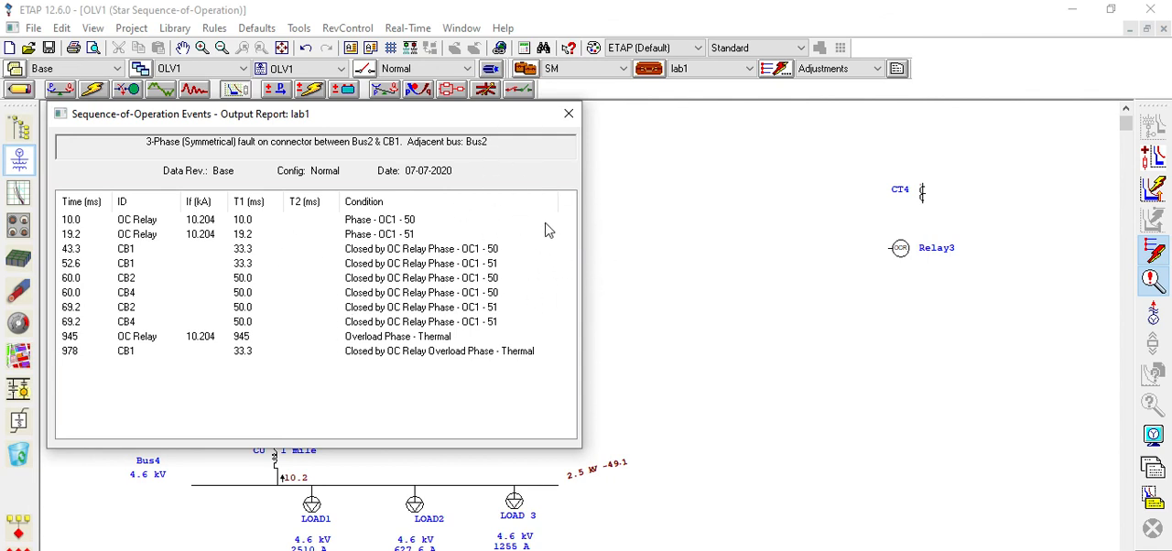
pyautogui.click(568, 116)
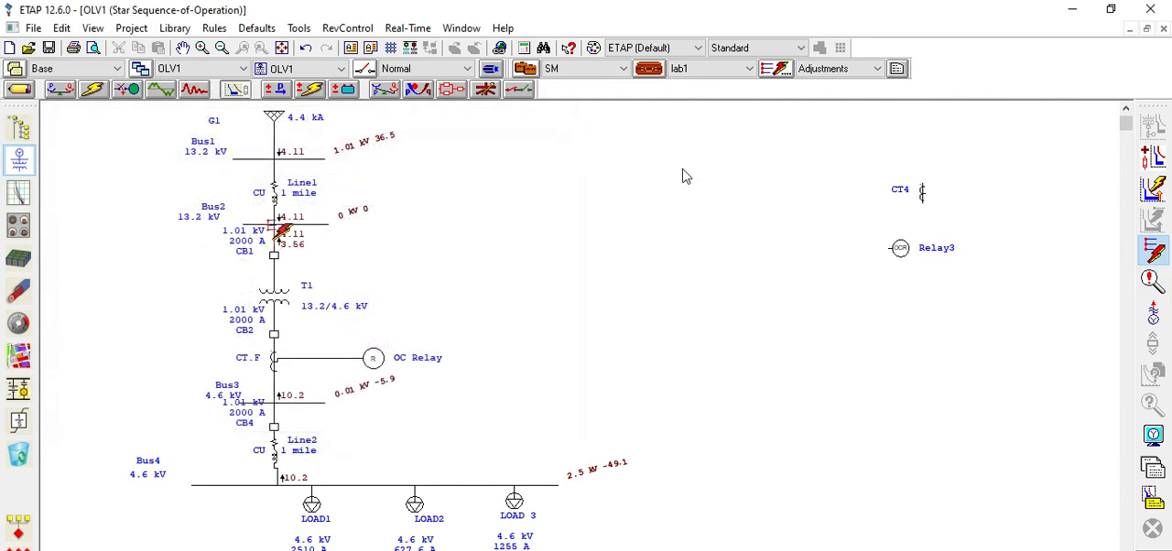
# Look through the complete, result and summary reports available for the lab1 sequence-of-operation study without generating one
pyautogui.click(1153, 467)
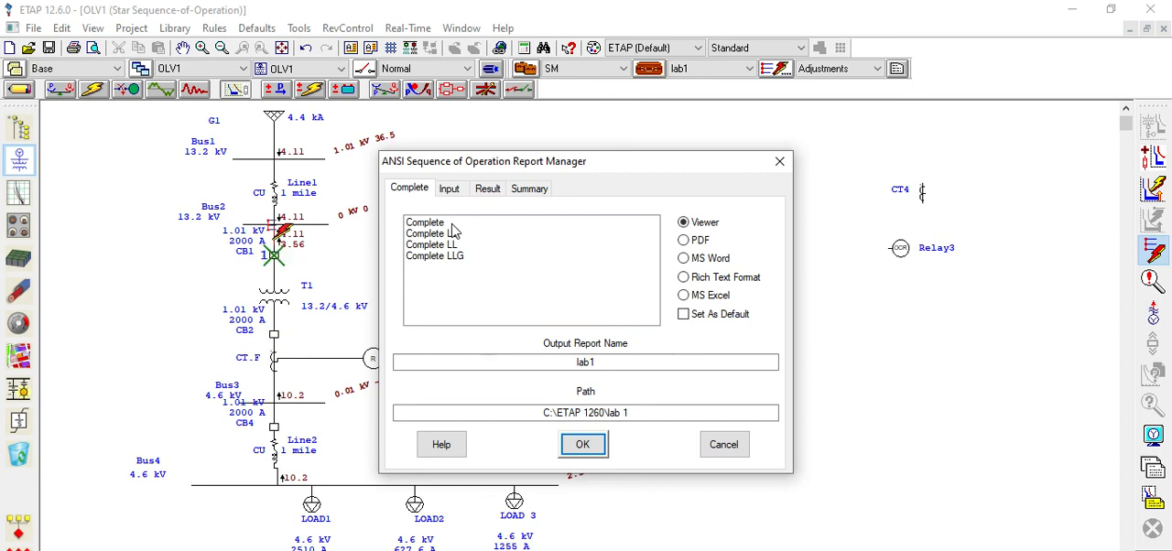
pyautogui.click(488, 189)
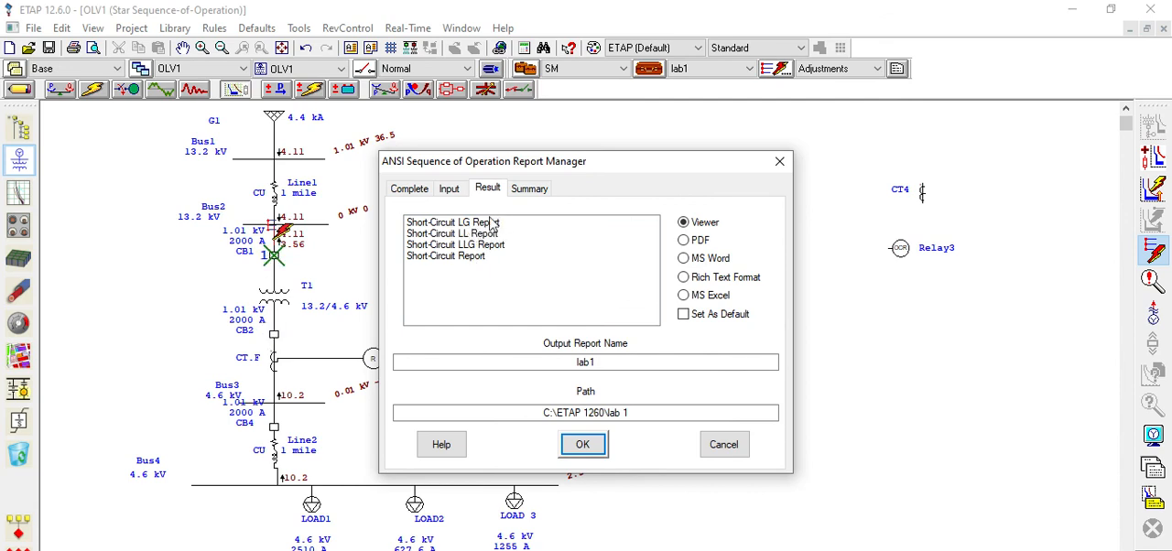
pyautogui.click(530, 191)
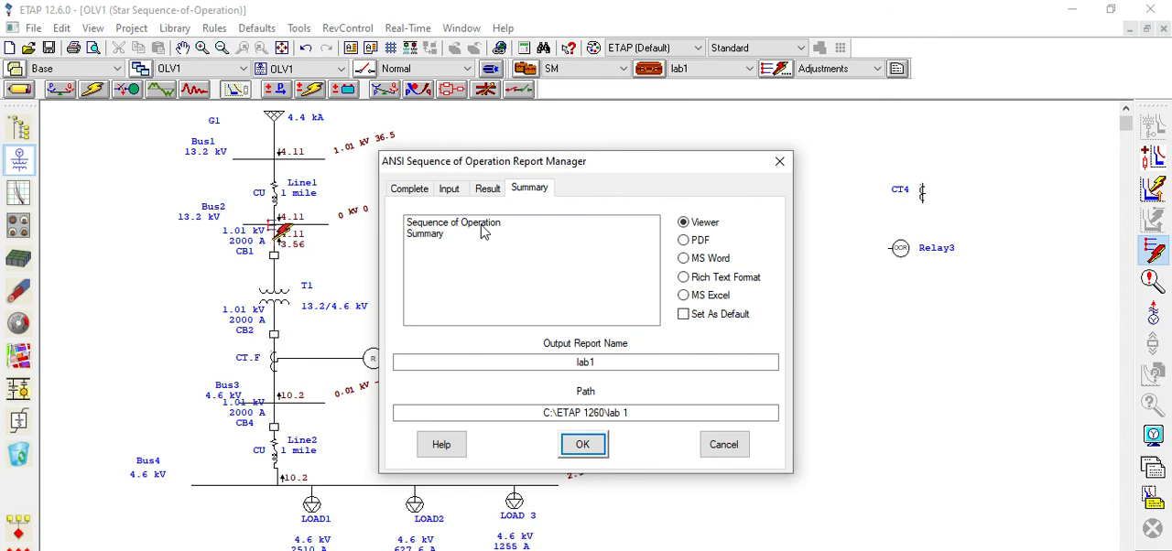
pyautogui.click(713, 451)
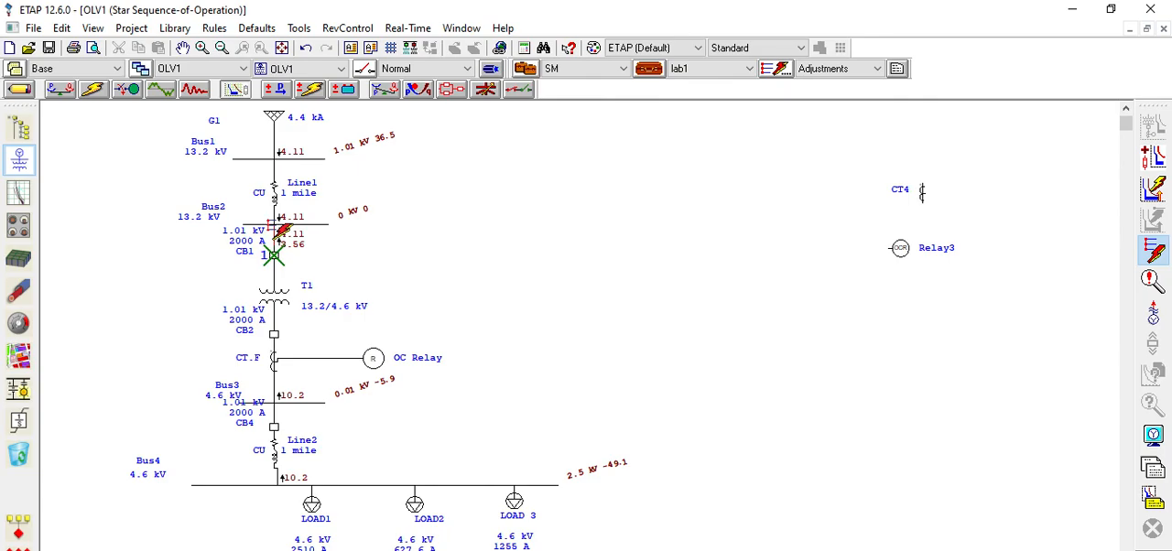
# Switch to the lab 14 presentation in PowerPoint and show the Lab Task slide
pyautogui.hotkey('alt', 'Tab')
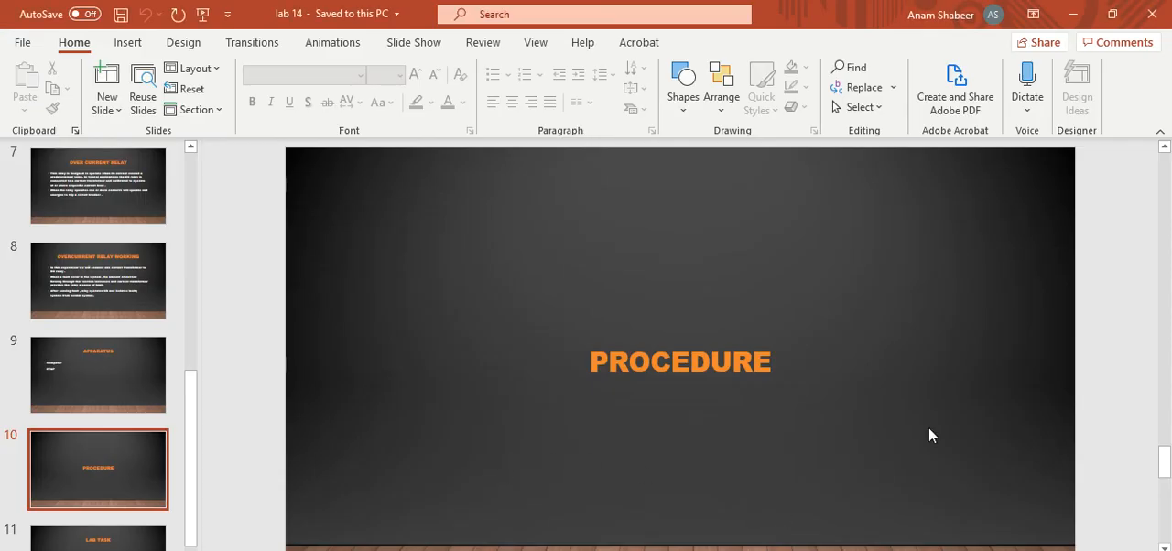
pyautogui.click(1096, 411)
pyautogui.scroll(-1, 1099, 417)
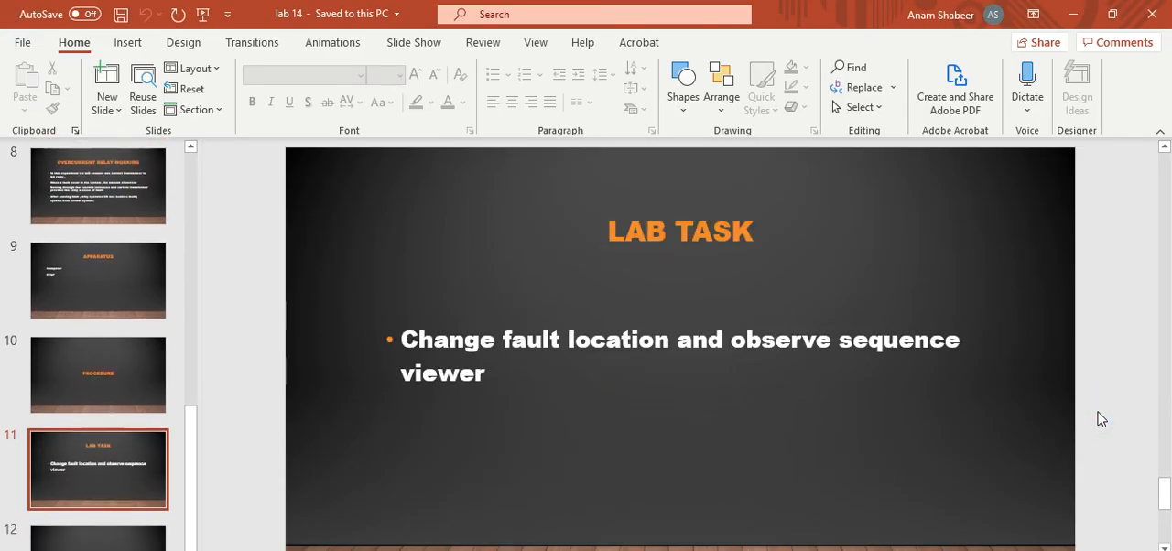